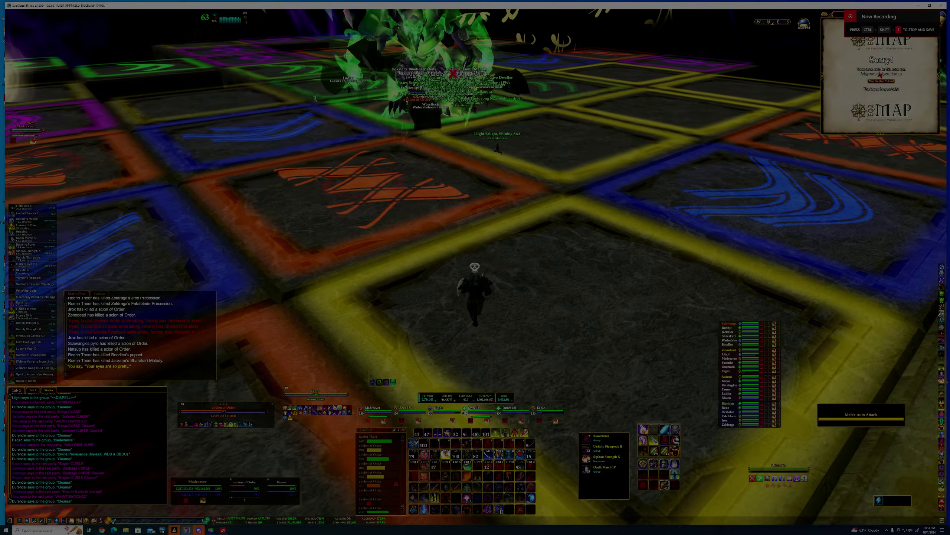
Step: Run into the boss fight and sweep the view around the coloured-tile arena
key("w")
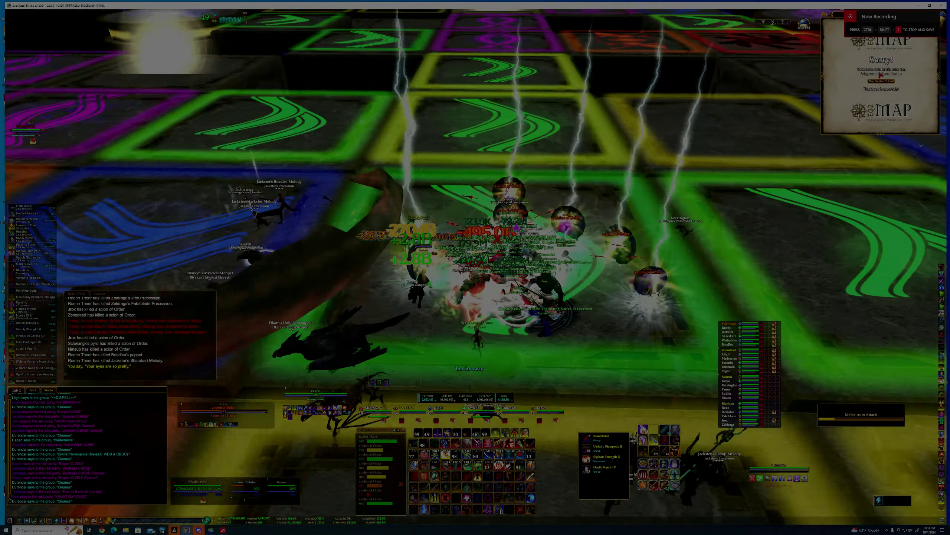
key("a")
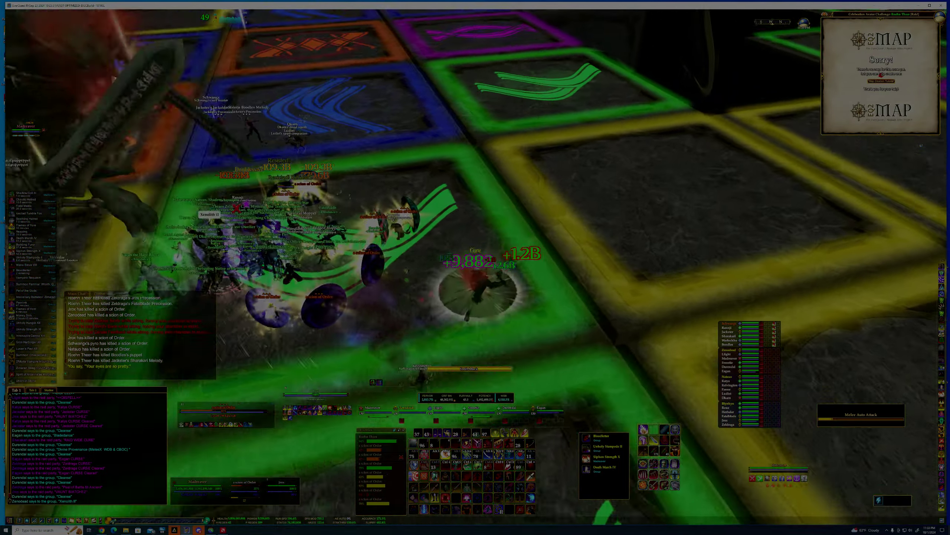
key("a")
key("a")
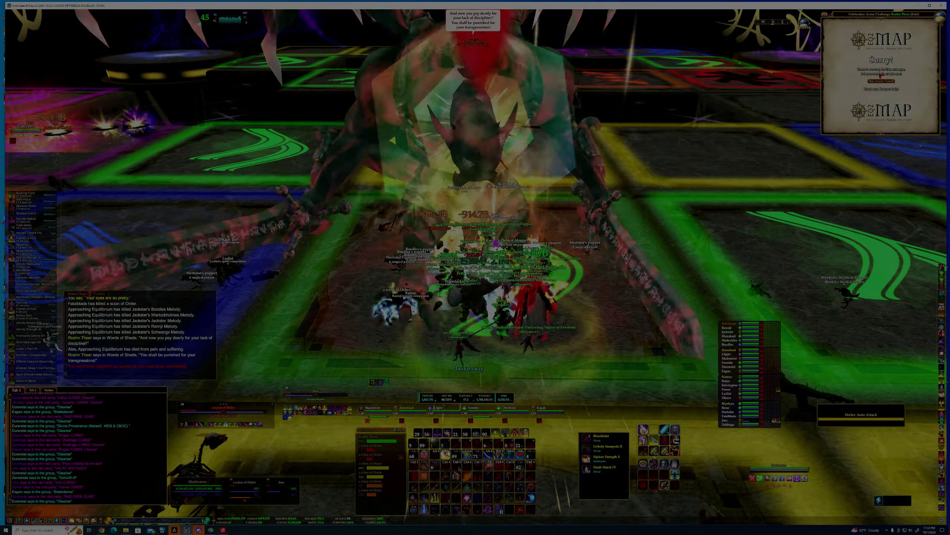
key("a")
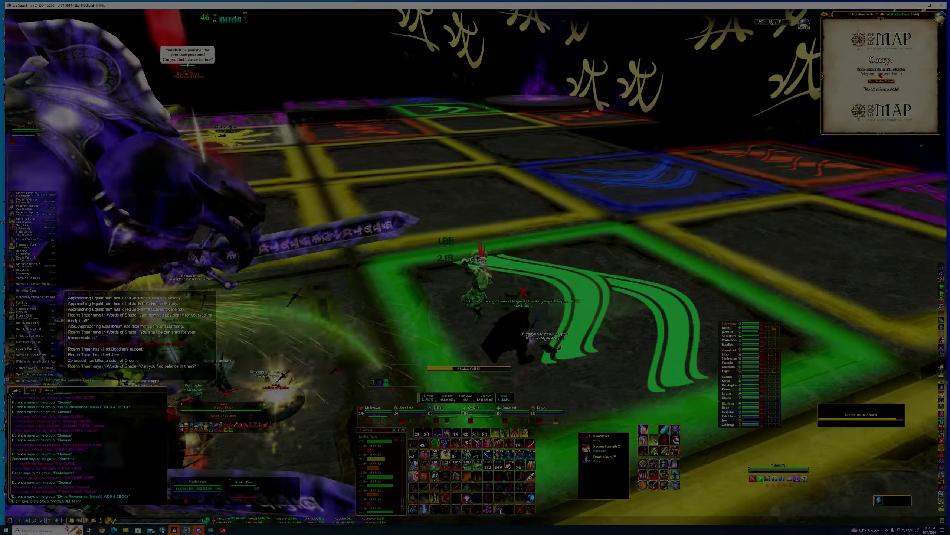
Step: Move up to the boss and raid group, then run out onto open floor
key("s")
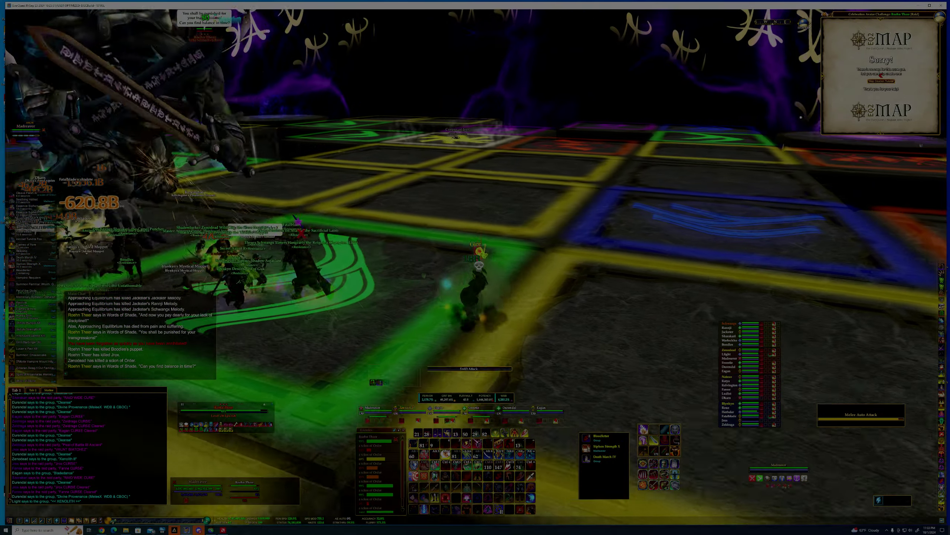
key("w")
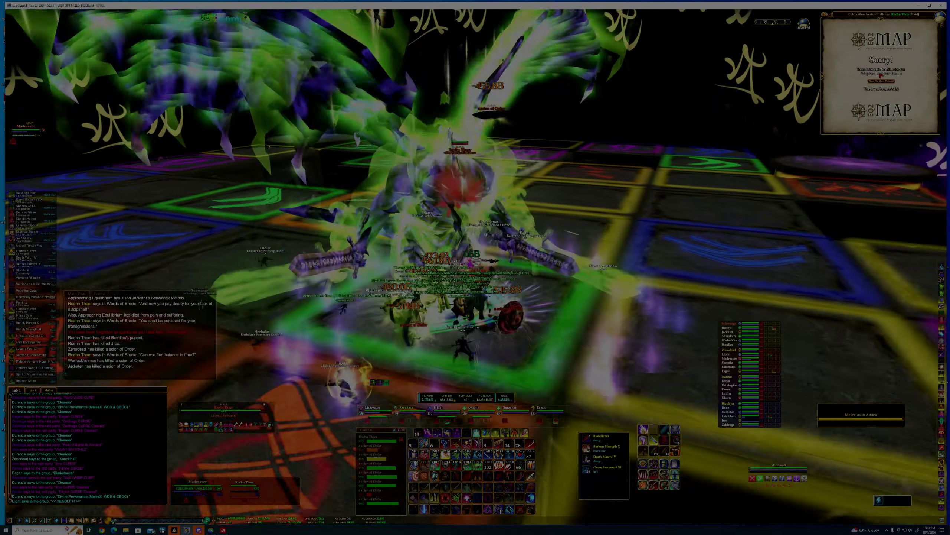
key("w")
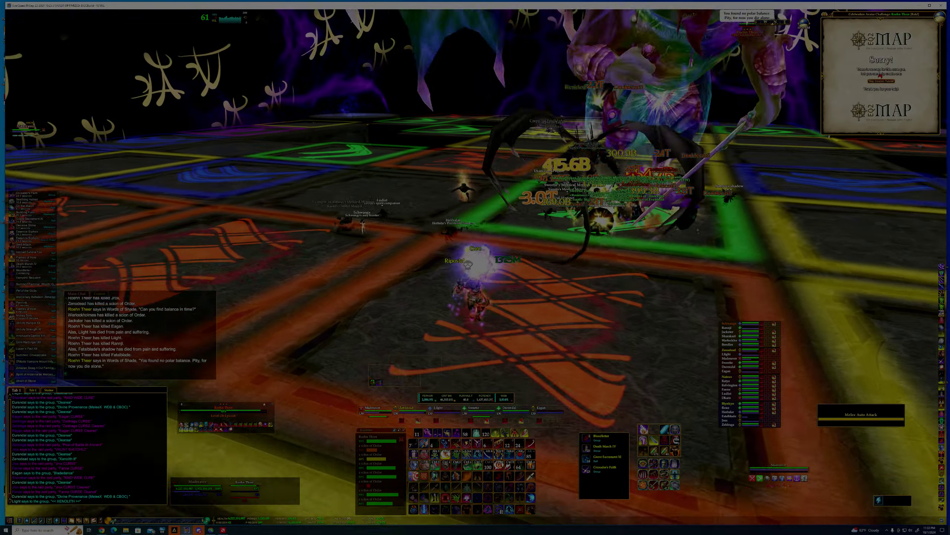
key("w")
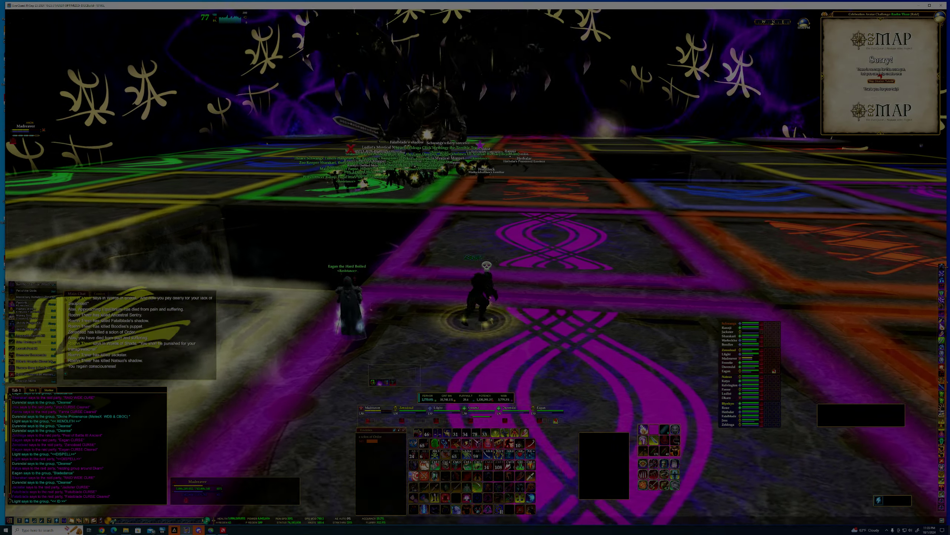
Step: Run into the raid group, then away from the boss onto other tiles
key("w")
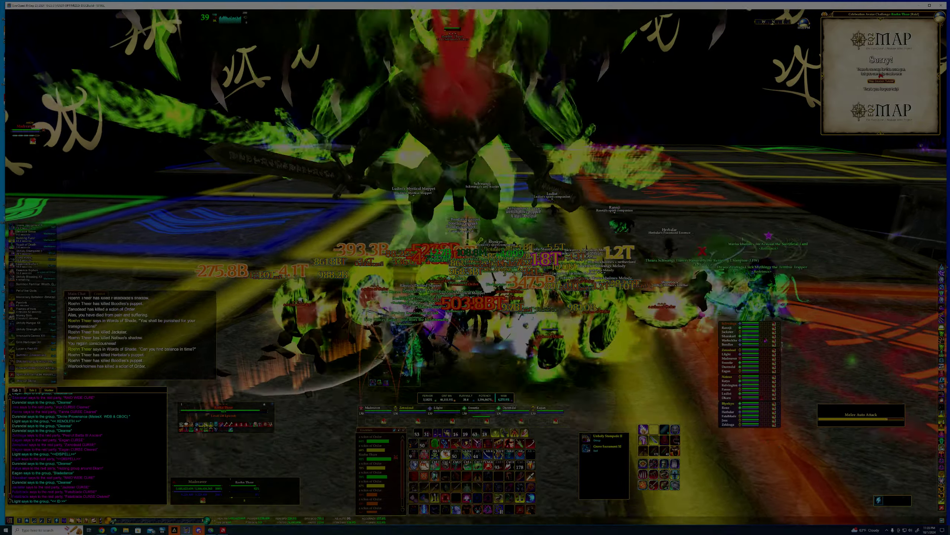
key("w")
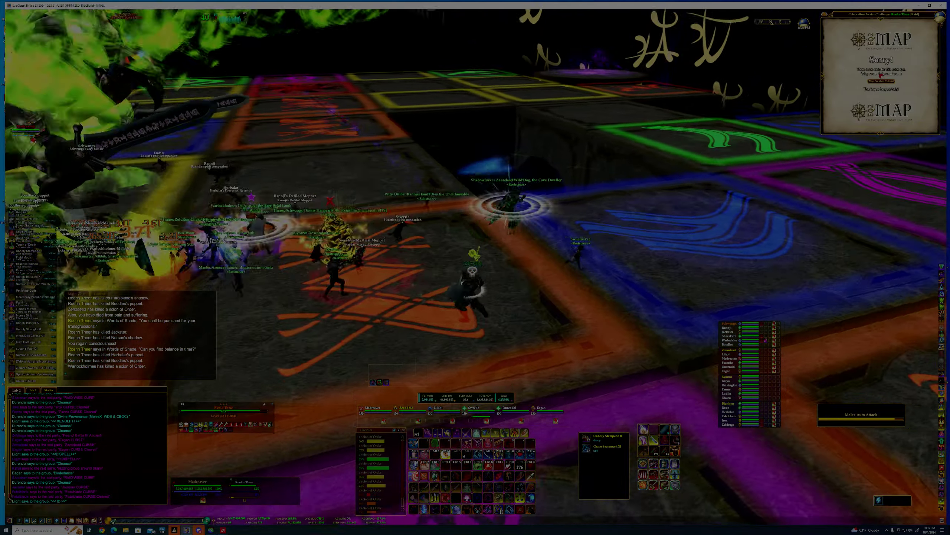
key("w")
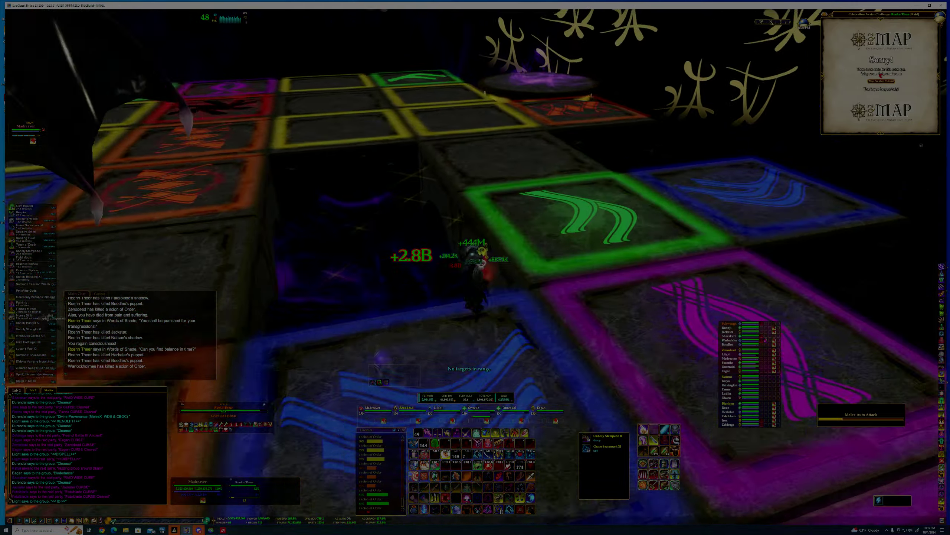
Step: Return to the boss, cast Deadly Shot XII, and reposition to face it
key("w")
key("1")
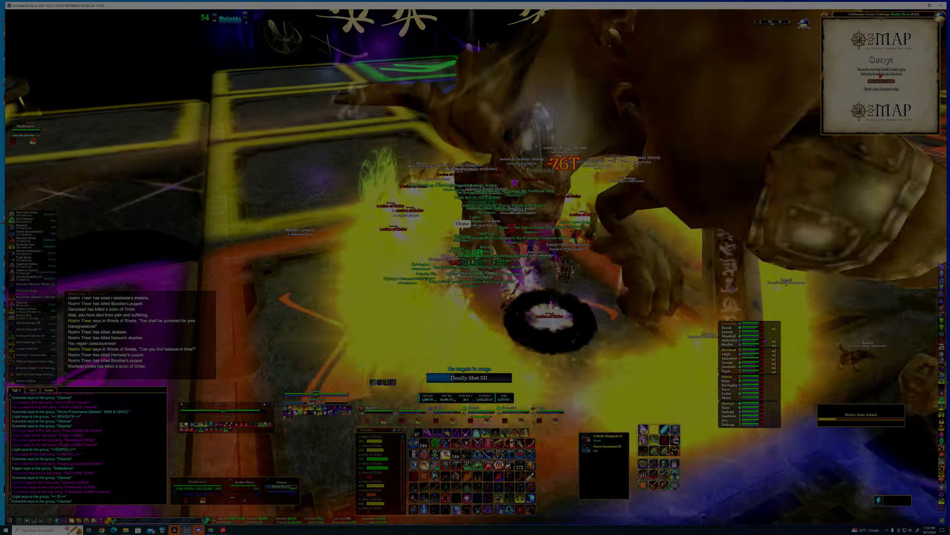
key("w")
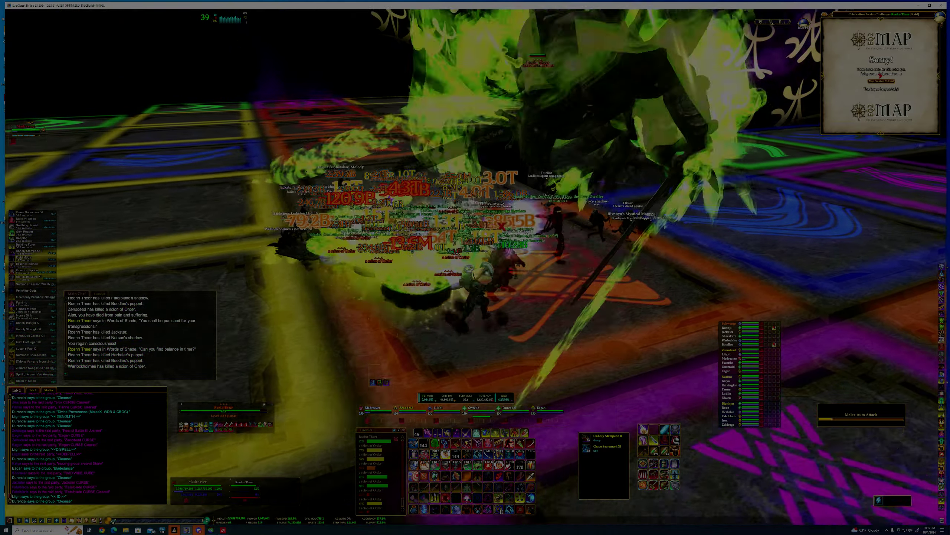
key("w")
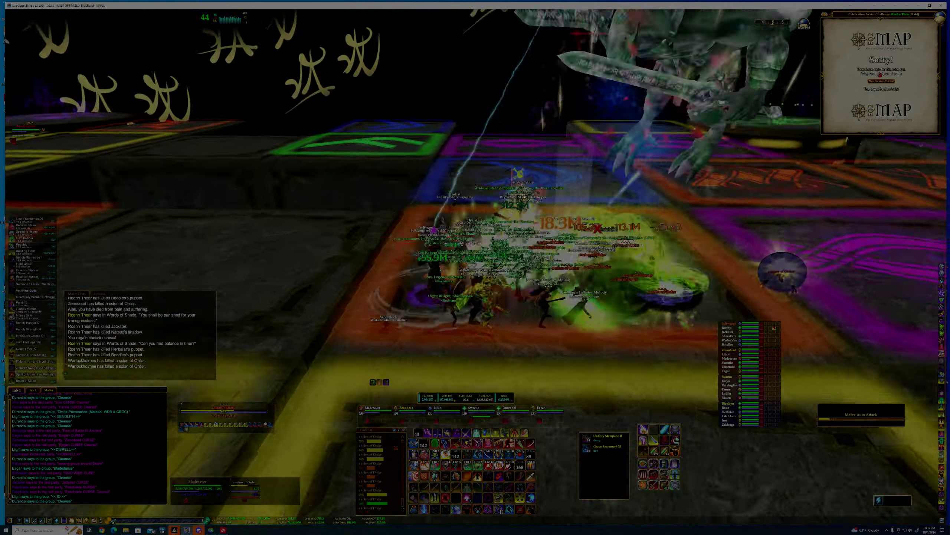
key("d")
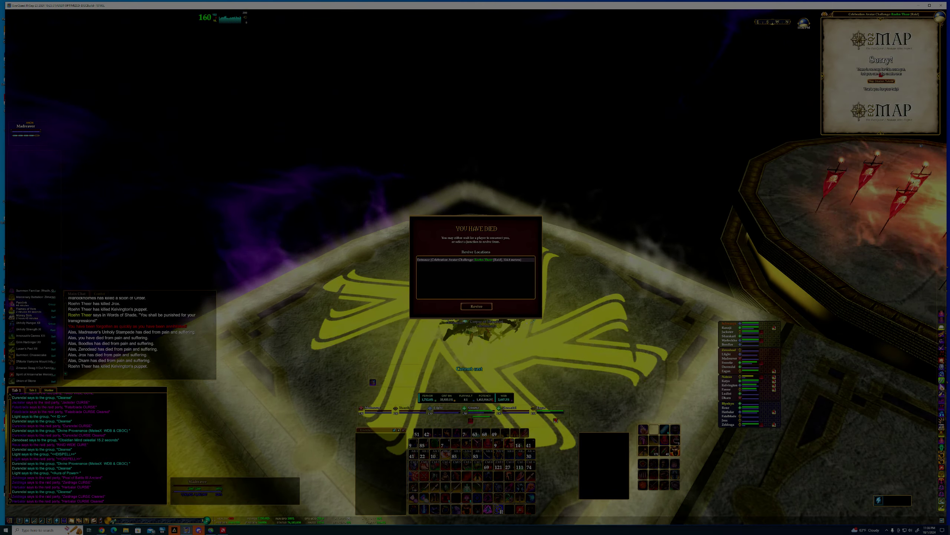
left_click_drag(529, 266, 743, 281)
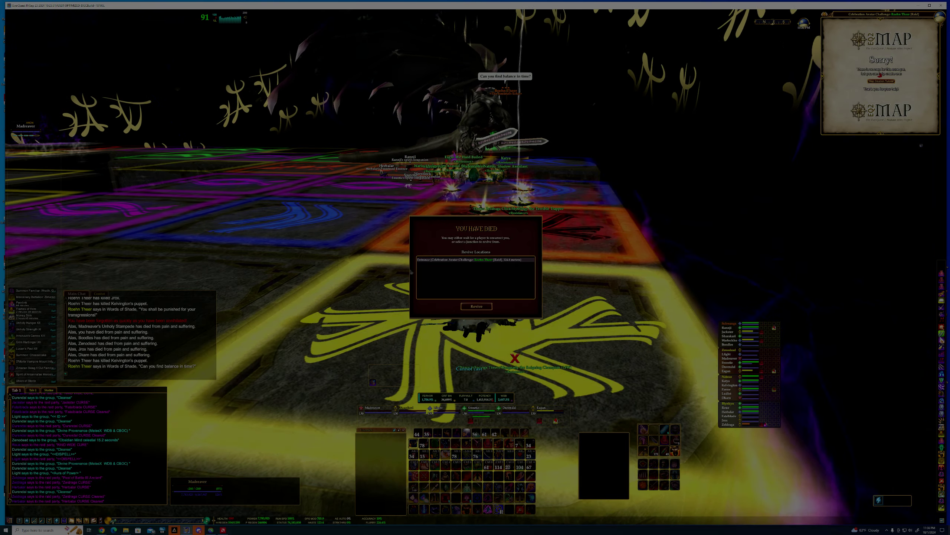
left_click_drag(672, 251, 743, 256)
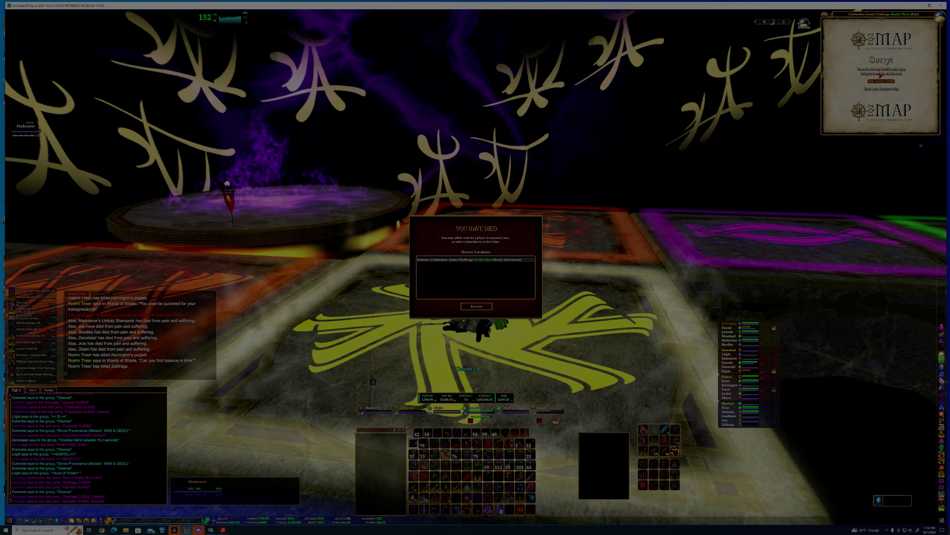